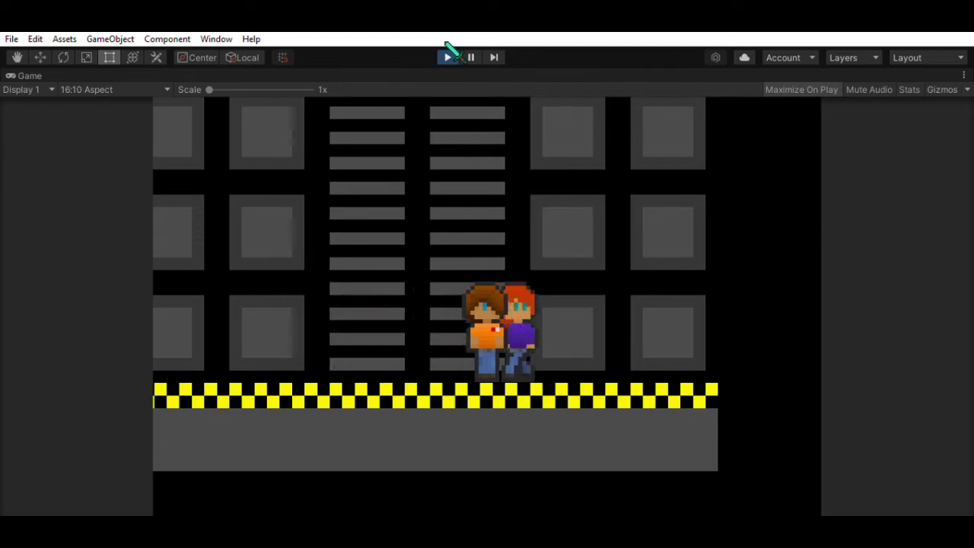
Step: Playtest the 2D game by jumping and moving the red-haired character left past the brown-haired one
key("space")
key("Left")
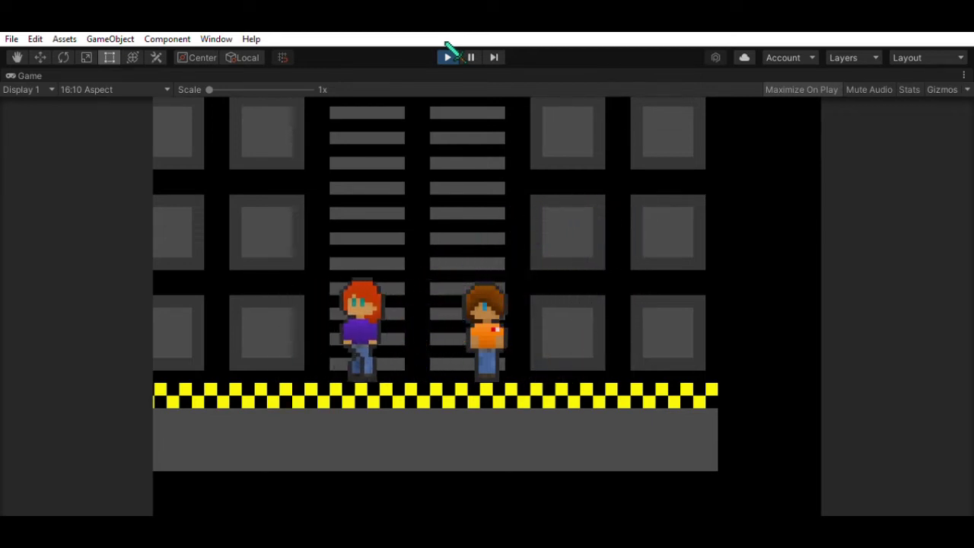
key("Left")
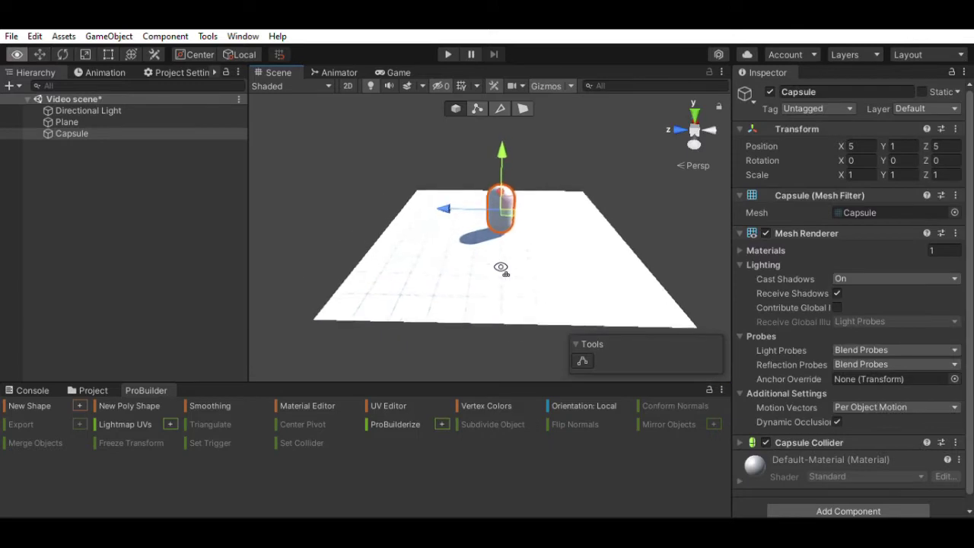
Step: Replace the capsule's Capsule Collider with a Character Controller component
left_click_drag(500, 269, 570, 226, "alt")
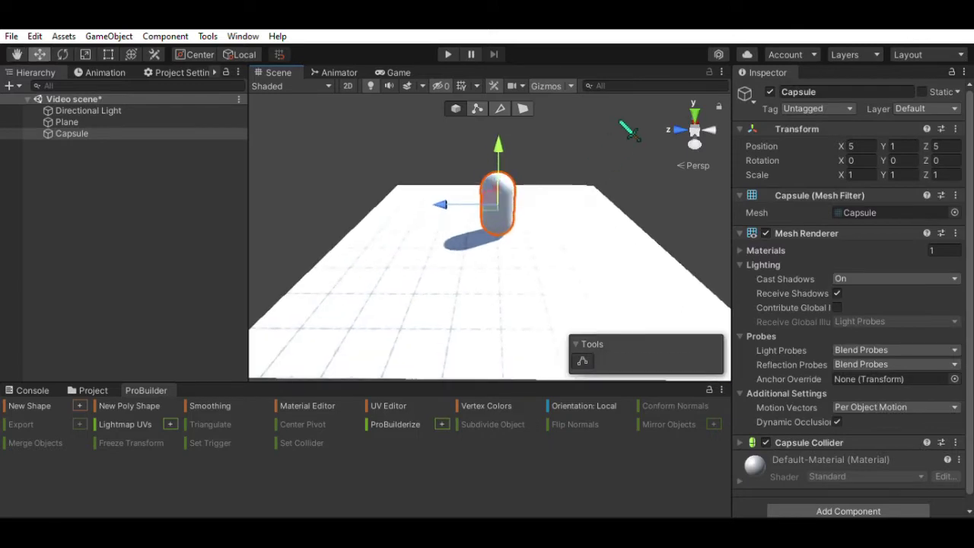
left_click(624, 136)
left_click(503, 215)
left_click(42, 53)
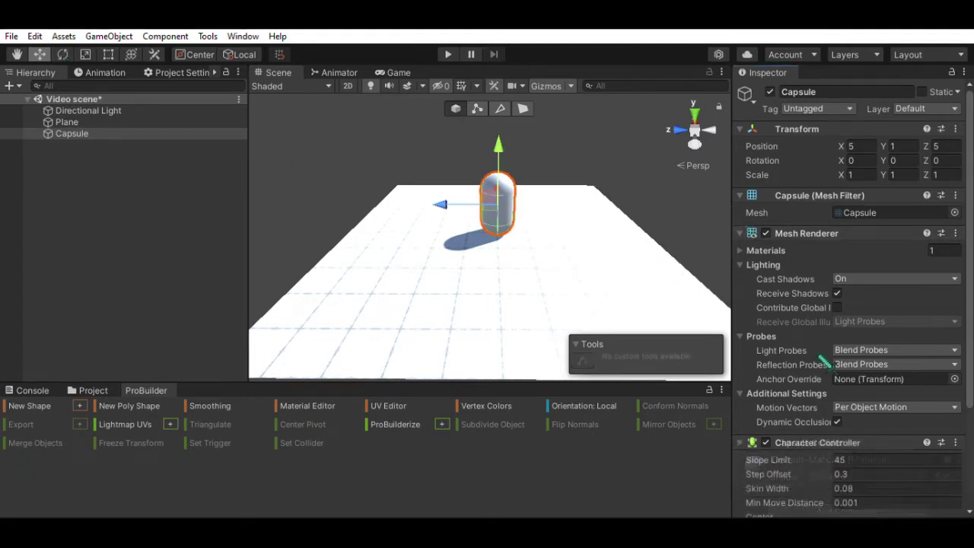
scroll(789, 357, "down", 3)
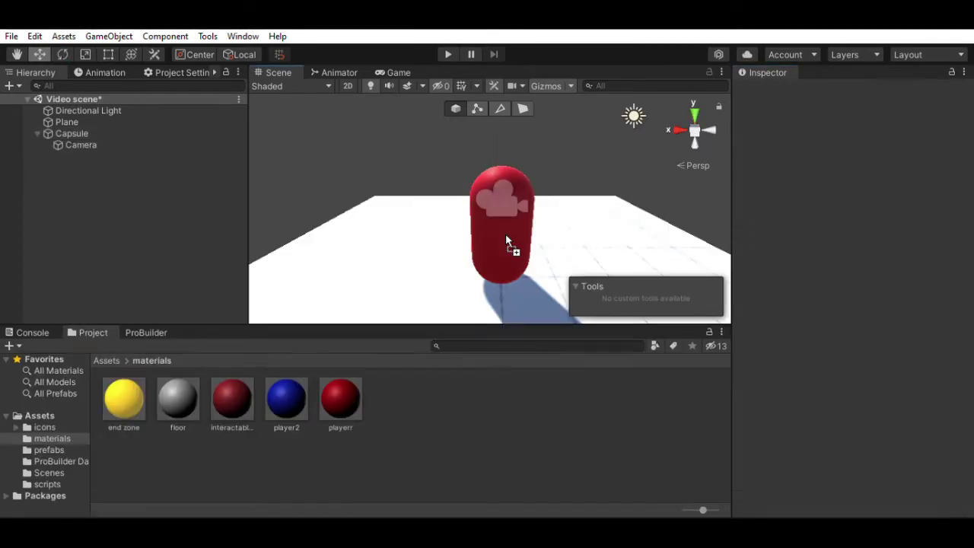
Step: Add a cube under the capsule's camera, scale it uniformly to 0.5 and move it forward to about 0.44 on Z
left_click(38, 416)
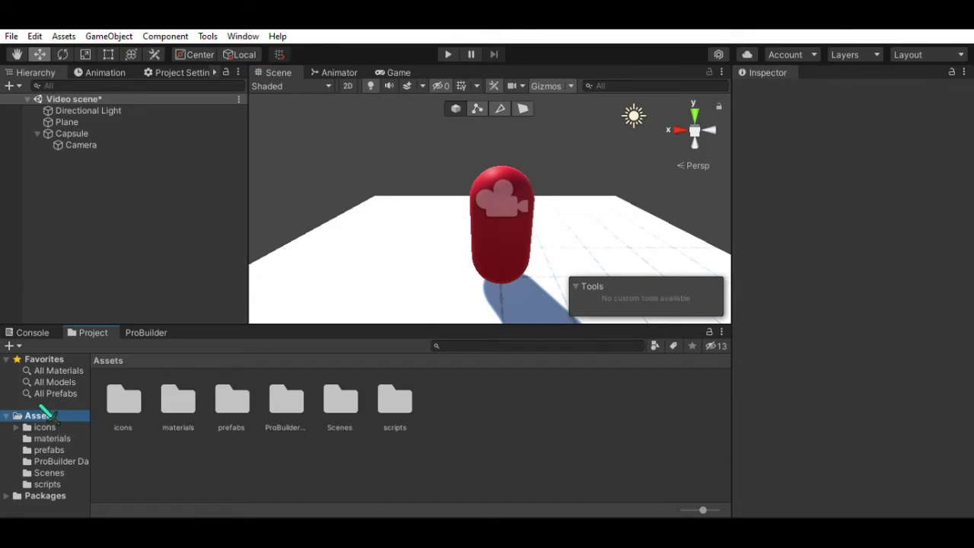
left_click(90, 134)
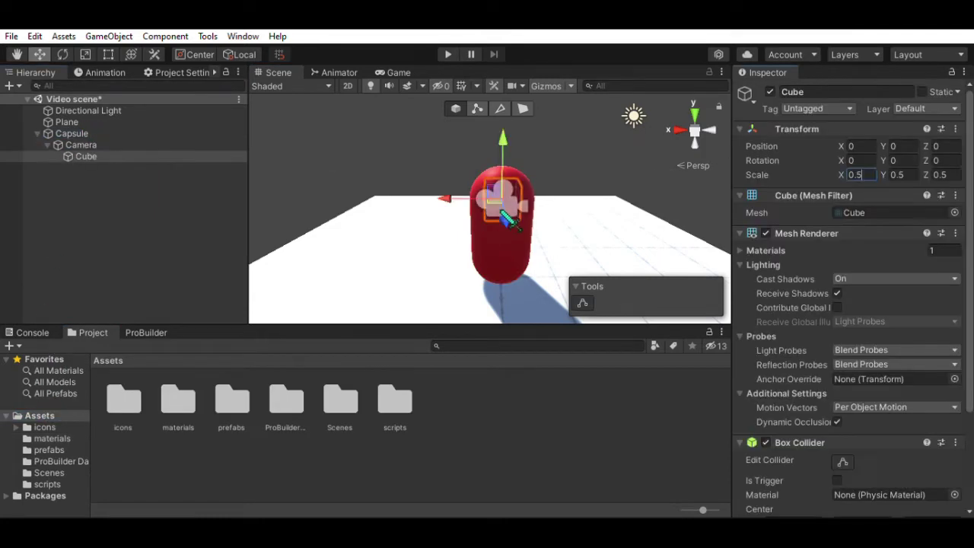
left_click_drag(503, 213, 523, 230)
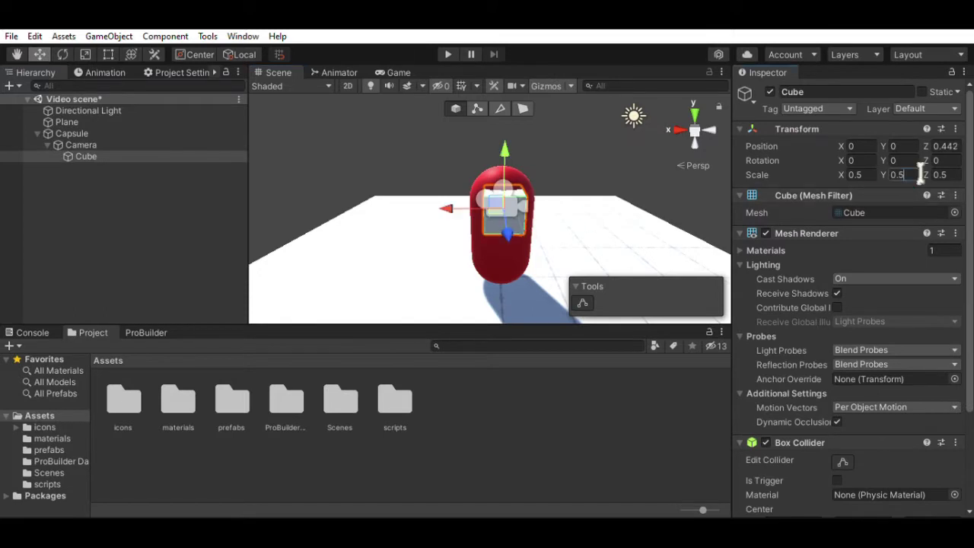
Step: Flatten the camera's child cube by setting its Y scale to 0.2, and check it from several angles
key("BackSpace")
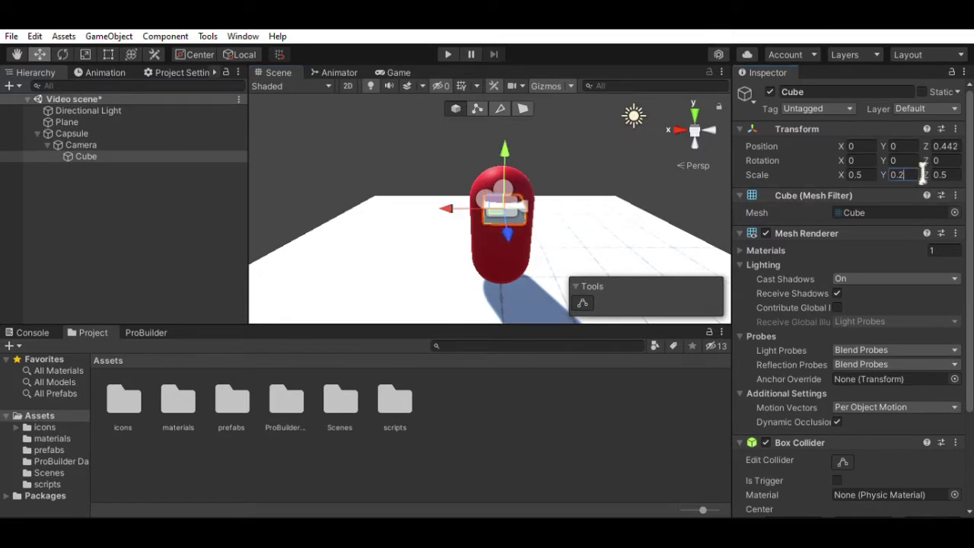
key("d")
key("w")
right_click_drag(670, 189, 514, 181)
left_click(578, 182)
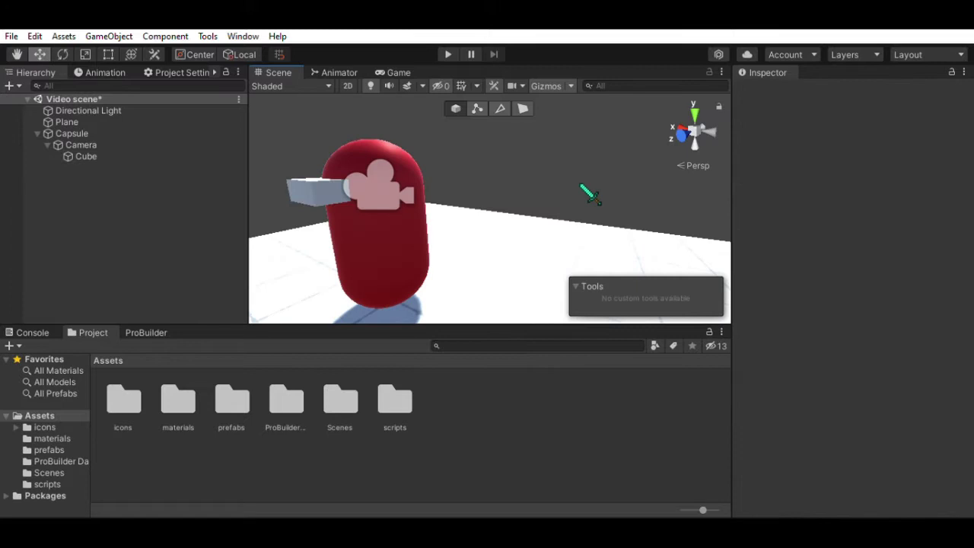
right_click_drag(578, 183, 314, 199)
left_click_drag(313, 199, 563, 206, "alt")
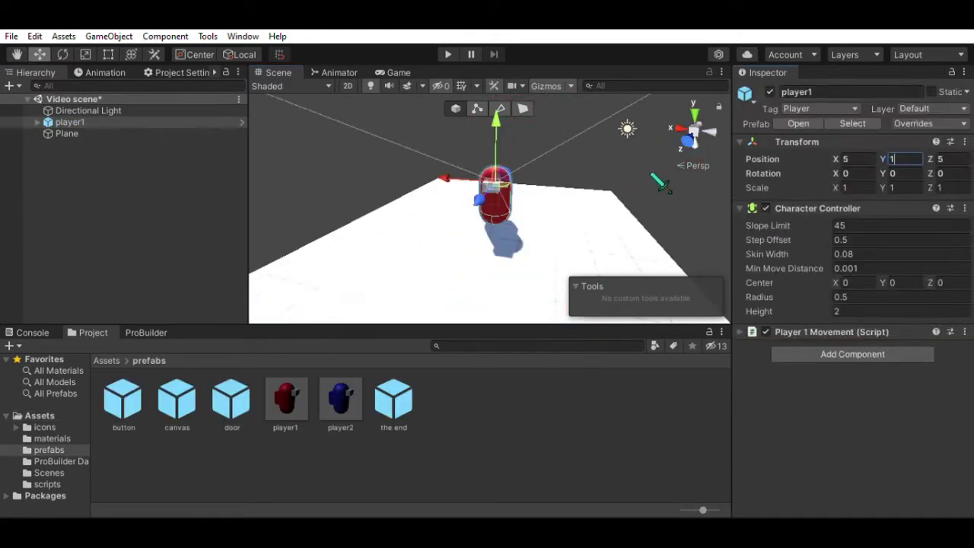
Step: Set player1's Y position to 1 and check its placement on the plane
left_click(669, 195)
left_click_drag(669, 196, 636, 187, "alt")
left_click_drag(400, 316, 364, 131, "alt")
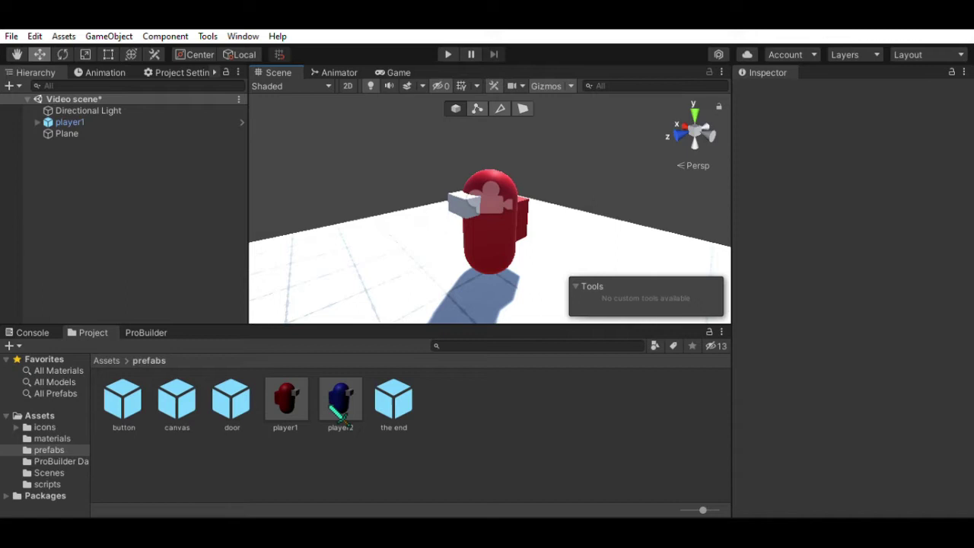
Step: Place the player2 prefab beside player1 and set its position to X 4, Y 1, Z 4
left_click_drag(445, 309, 574, 259)
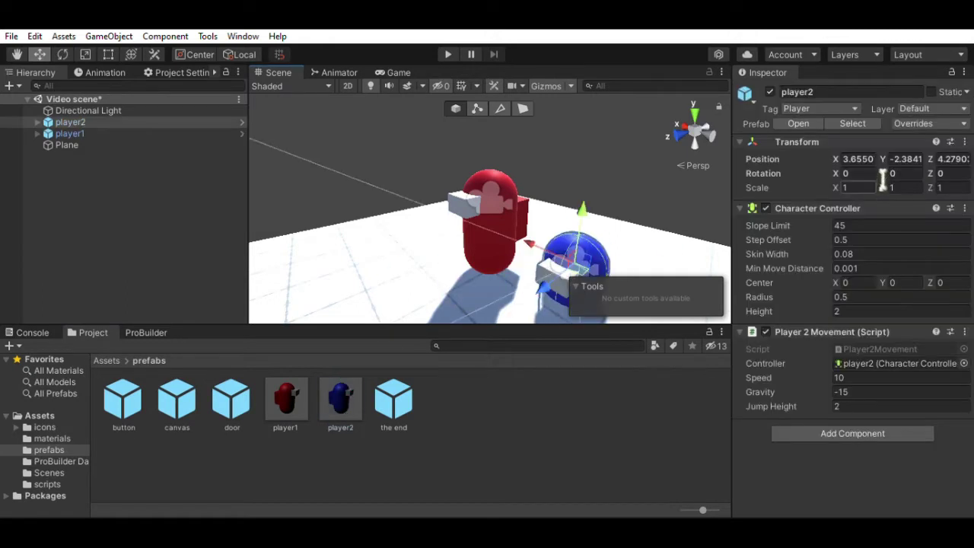
type("4")
left_click(961, 159)
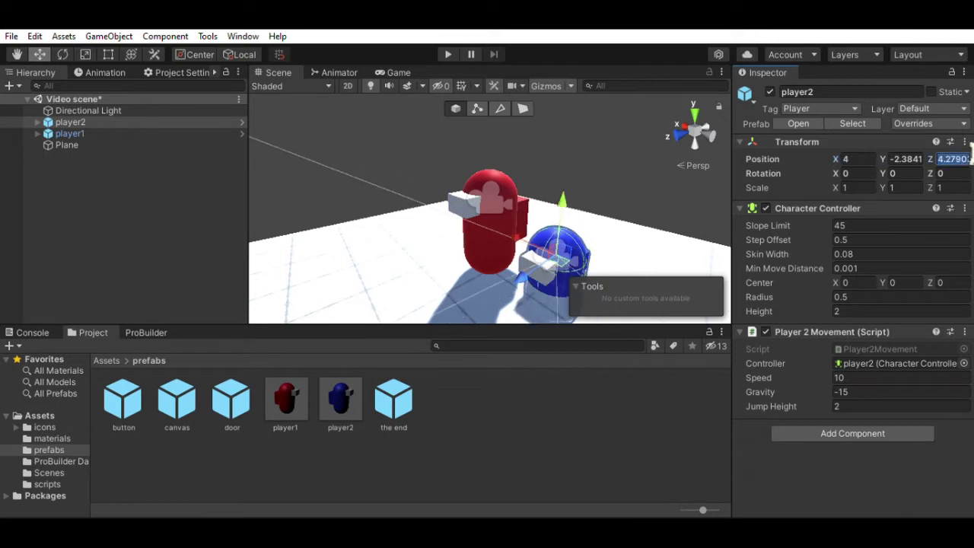
type("4")
type("1")
left_click_drag(609, 229, 609, 204, "alt")
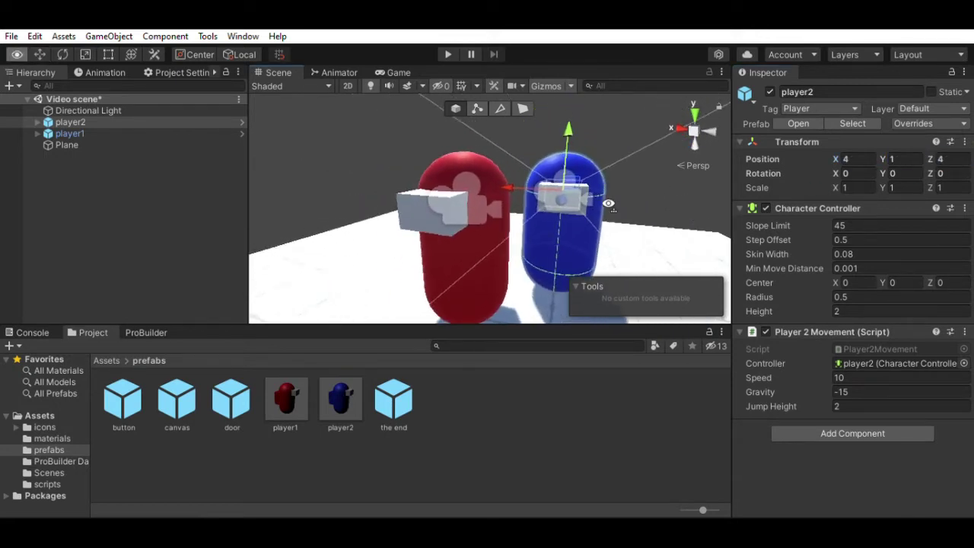
scroll(609, 204, "down", 5, "alt")
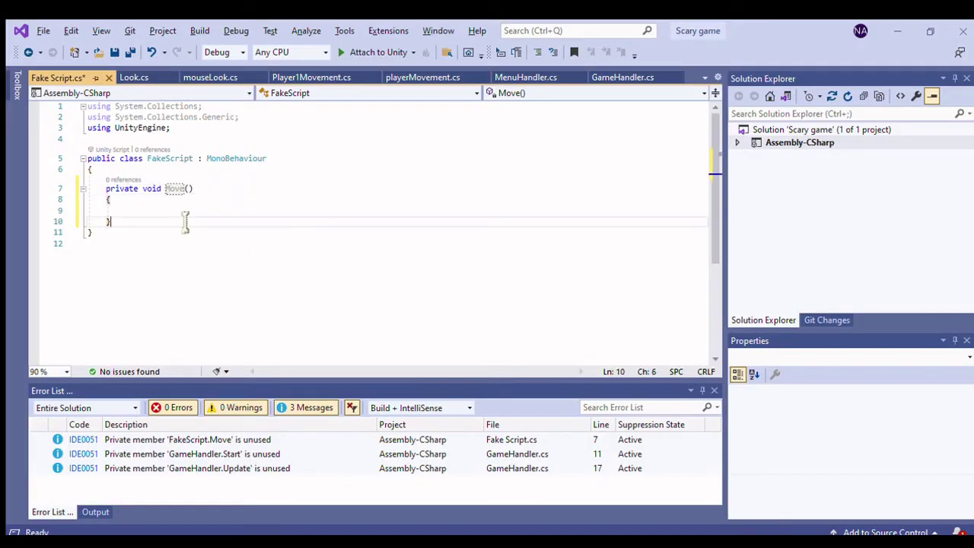
Step: Switch to Visual Studio and start the body of the Move method in Fake Script.cs with "mo"
left_click(185, 213)
type("mo")
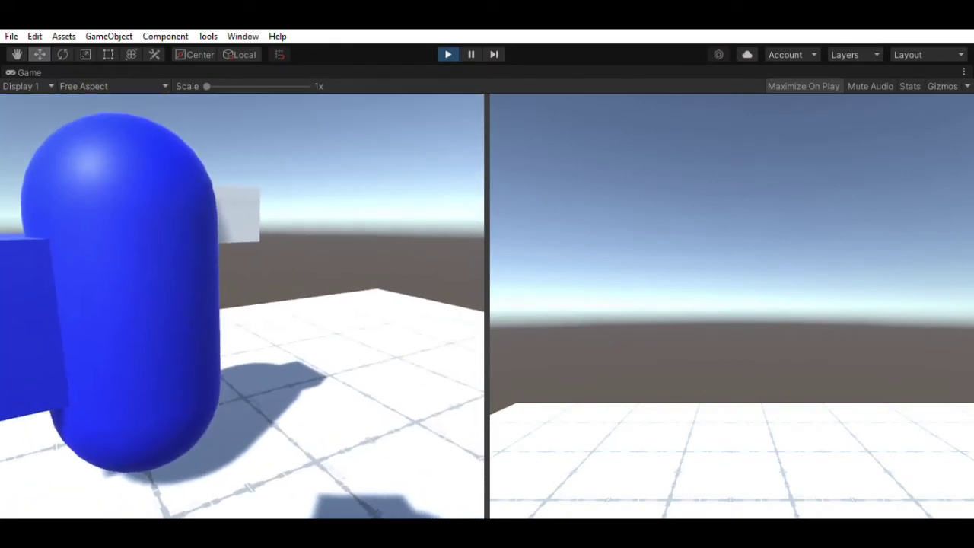
Step: Playtest the split-screen scene in Unity by moving player 1 sideways next to player 2
key("d")
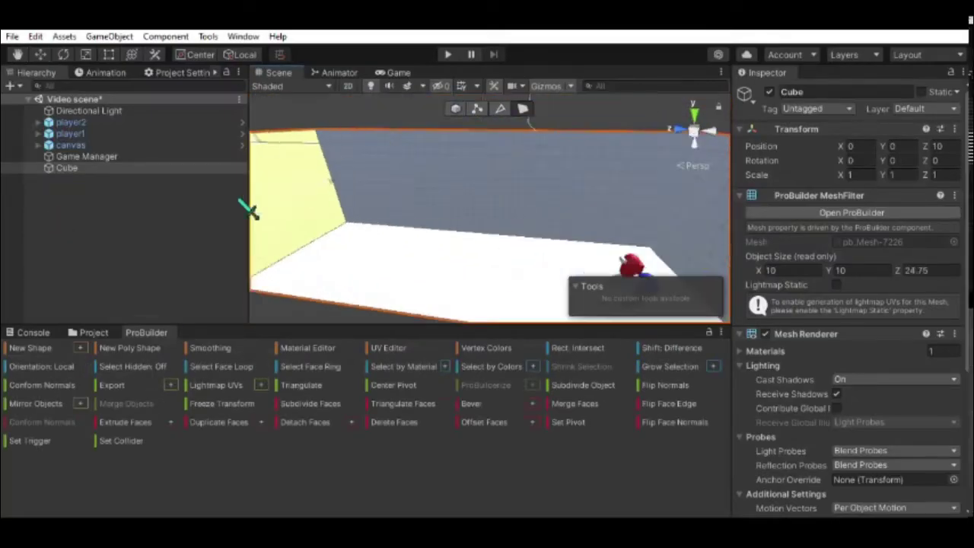
Step: Add a new ProBuilder cube inside the room at position 2, 0, 14, sized 2 × 5 × 2
left_click_drag(463, 182, 478, 143)
right_click_drag(478, 143, 854, 89)
left_click(31, 348)
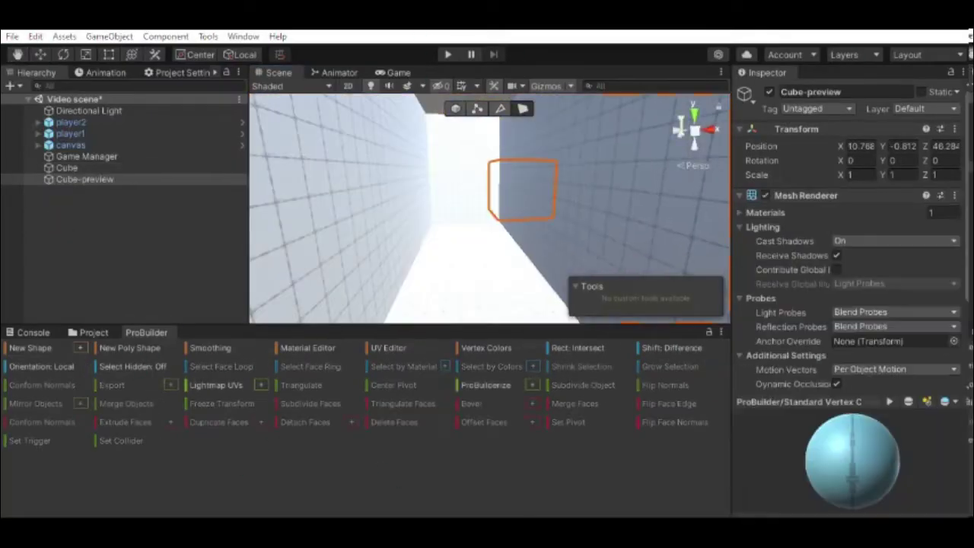
left_click(860, 146)
left_click(73, 180)
left_click_drag(396, 144, 355, 114)
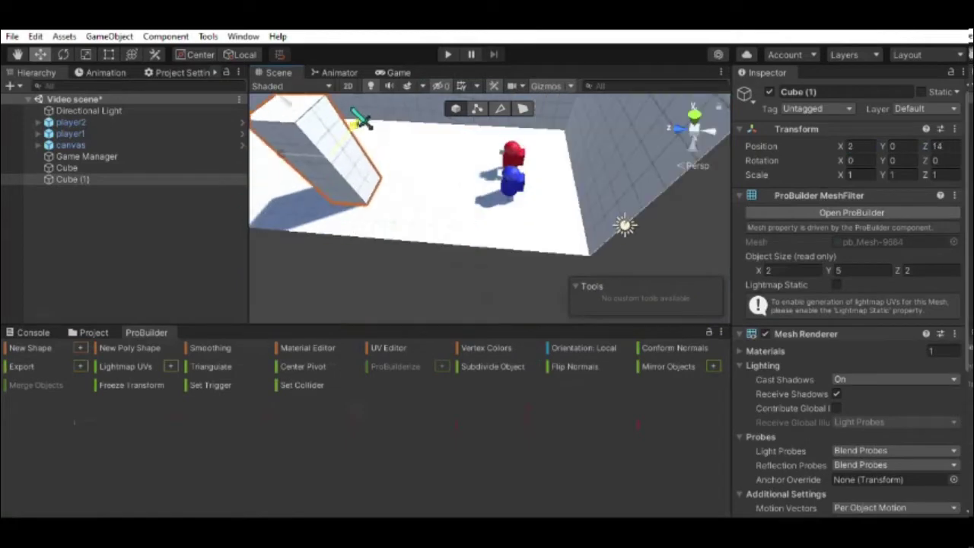
Step: Duplicate the new pillar, move the copy to position 6, 0, 21 and raise its top face
left_click(523, 108)
left_click(482, 228)
left_click(456, 108)
key("ctrl+d")
left_click_drag(496, 198, 689, 232)
left_click(523, 108)
left_click(569, 182)
left_click_drag(575, 137, 585, 66)
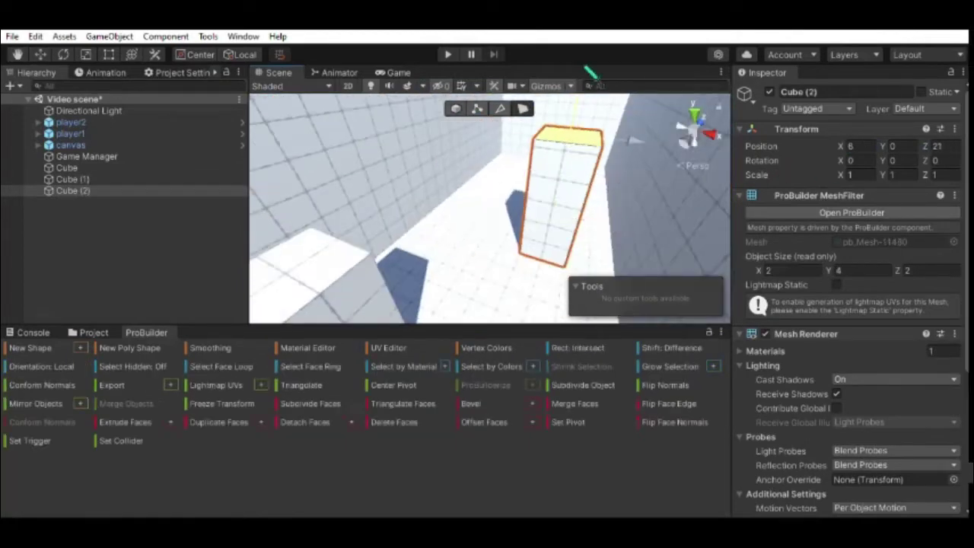
Step: Duplicate the taller pillar, move the copy farther along the room and extend its faces into a larger block
left_click(456, 108)
right_click_drag(487, 152, 546, 154)
key("ctrl+d")
left_click_drag(546, 153, 557, 150)
left_click(523, 108)
left_click(497, 183)
left_click_drag(496, 183, 426, 228)
right_click_drag(426, 228, 525, 251)
left_click_drag(495, 145, 861, 326)
Step: Duplicate the first pillar, Cube (1), and move the copy farther along the room, near the opposite wall
right_click_drag(609, 229, 380, 256)
left_click(535, 231)
right_click_drag(535, 231, 487, 220)
left_click(396, 221)
left_click(456, 108)
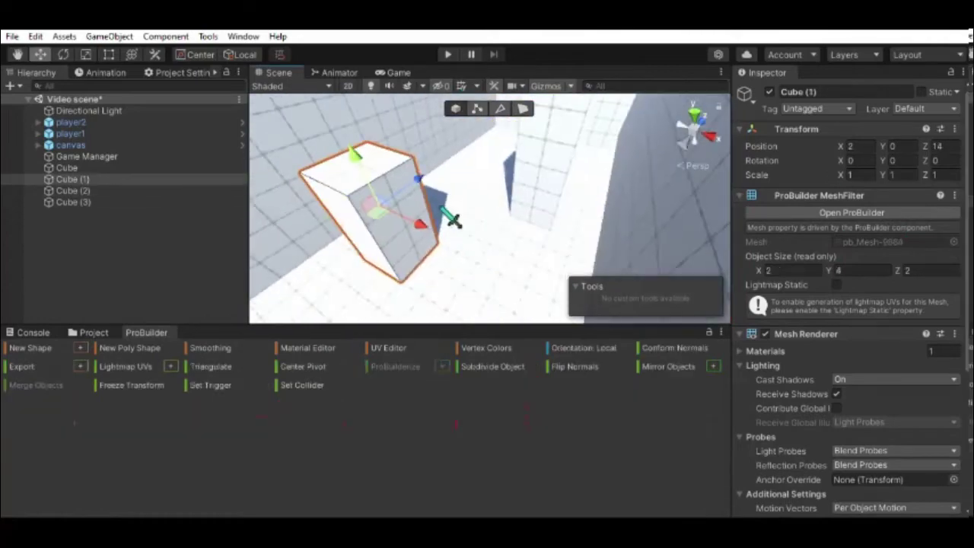
key("ctrl+d")
left_click_drag(418, 180, 624, 234)
right_click_drag(624, 235, 537, 206)
left_click_drag(536, 205, 551, 219)
right_click_drag(552, 219, 609, 229)
Step: Add another component to the Cube (4) block
scroll(840, 494, "down", 5)
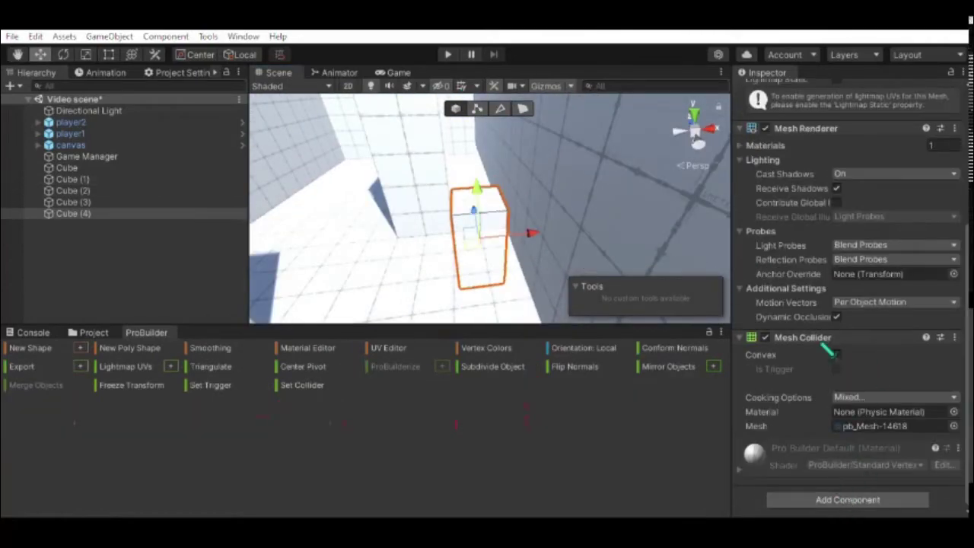
left_click(847, 500)
left_click(904, 411)
Step: Create two empty child objects under Cube (4) and name the first one "closed"
right_click(76, 214)
right_click(78, 213)
left_click(95, 226)
key("F2")
type("closed")
left_click(95, 236)
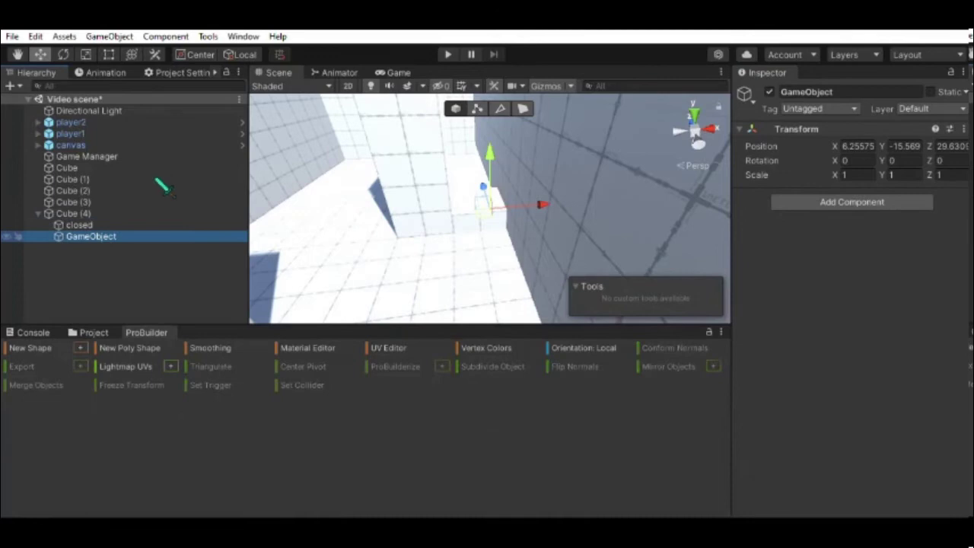
left_click(847, 146)
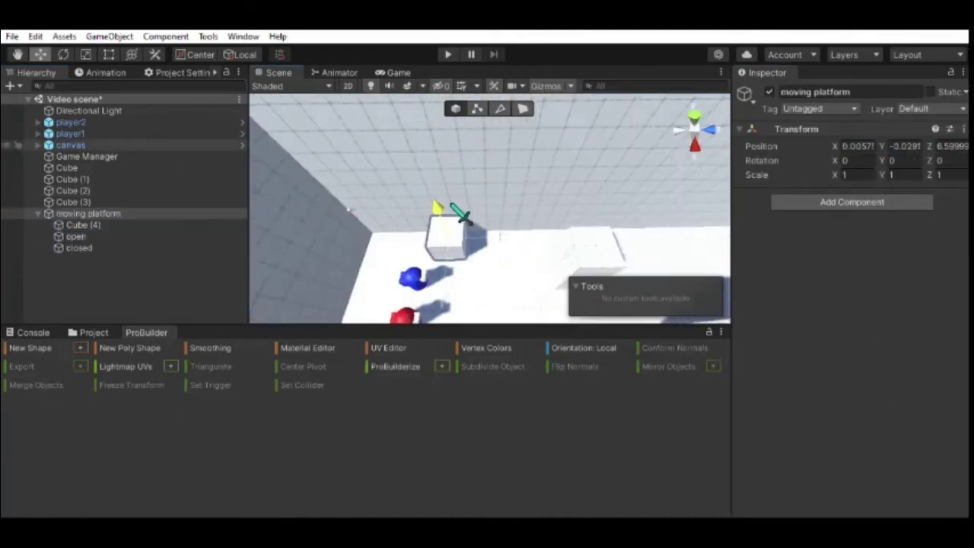
Step: Raise the moving platform group and shift it into place in the room
left_click_drag(451, 204, 449, 156)
right_click_drag(449, 156, 557, 196)
left_click_drag(557, 196, 576, 191)
right_click_drag(577, 191, 339, 284)
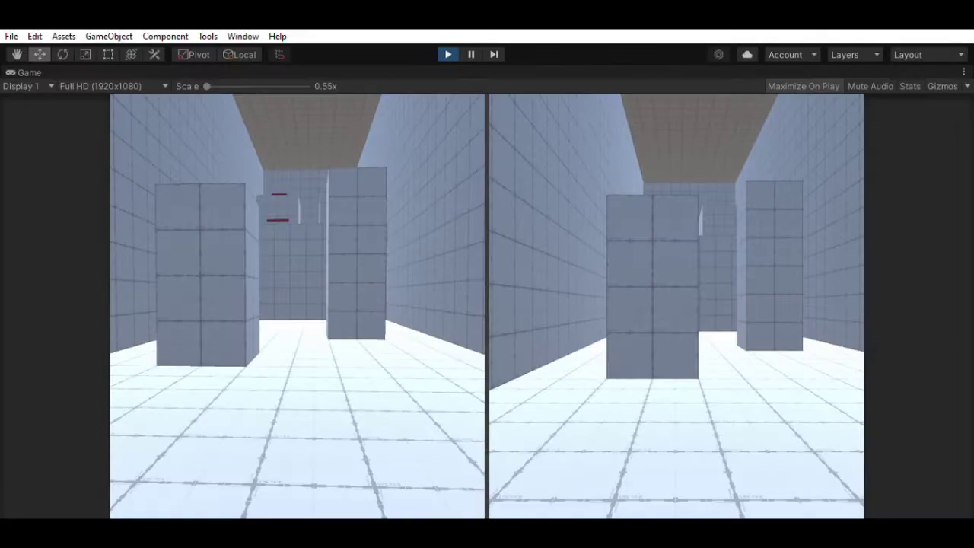
Step: Playtest the level by walking player 1 around and jumping onto player 2
key("w")
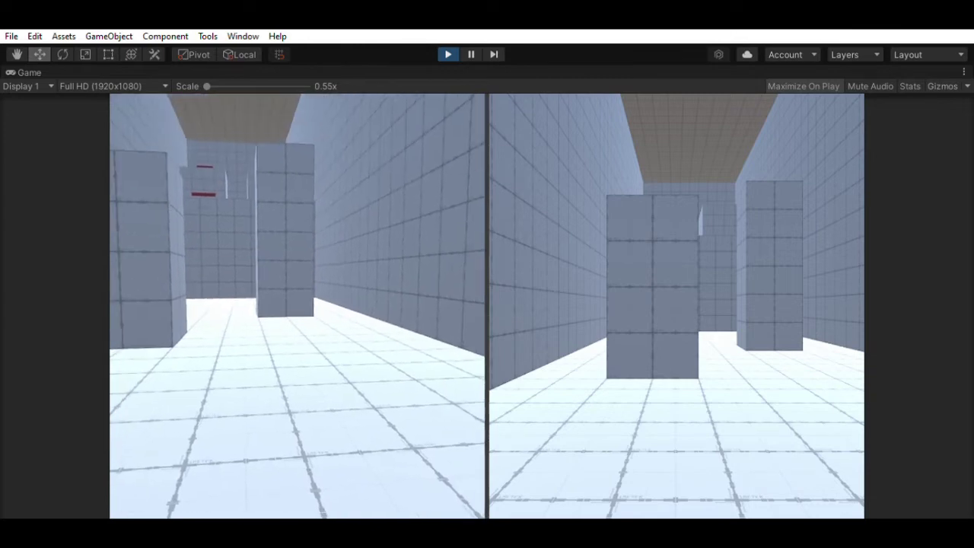
key("w")
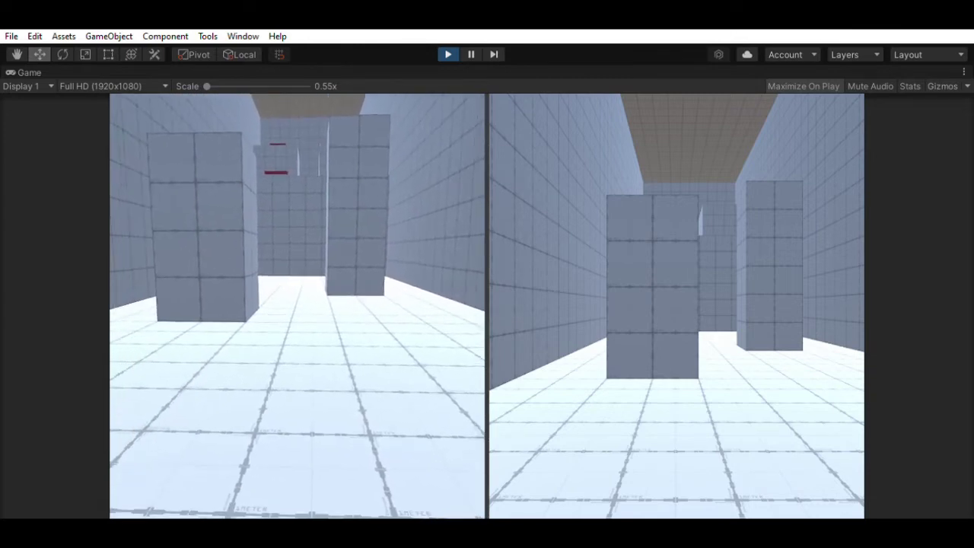
key("s")
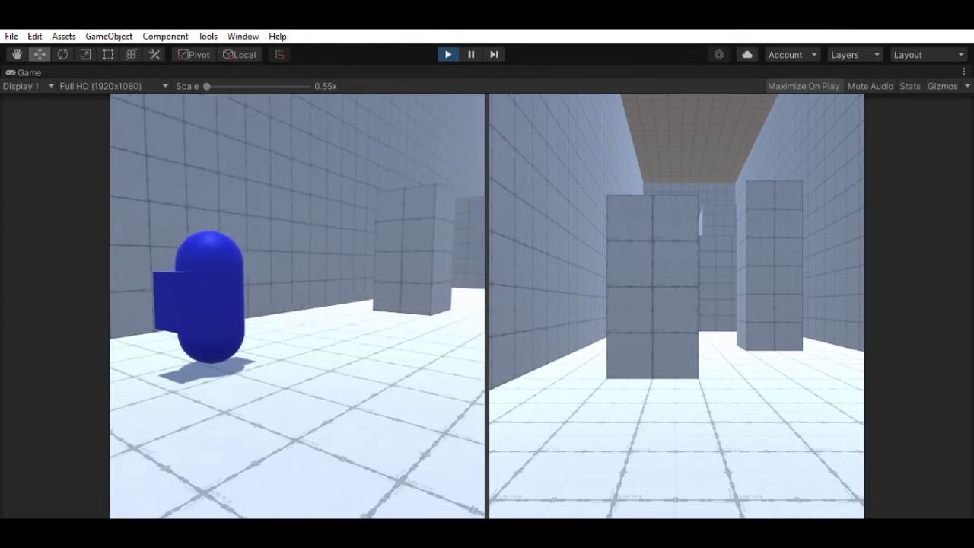
key("w")
key("space")
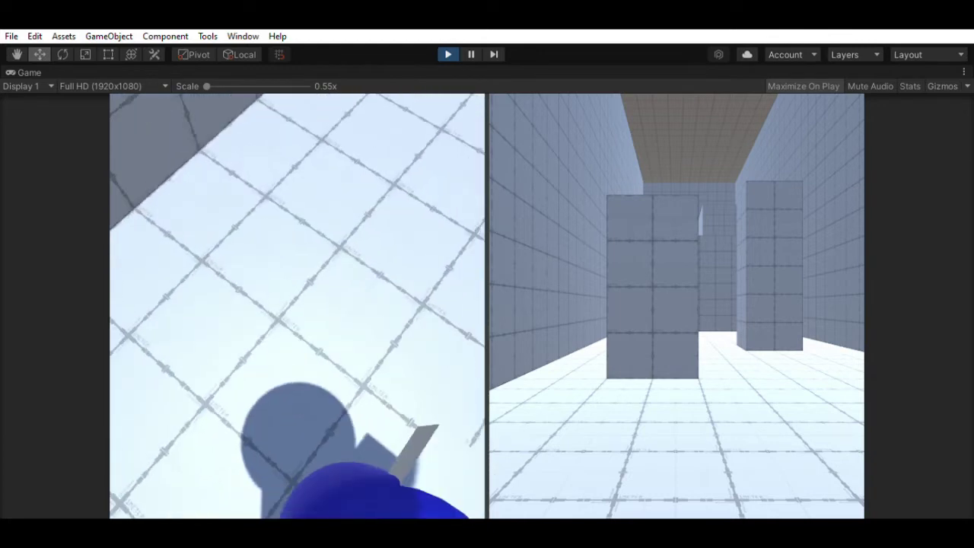
key("w")
key("space")
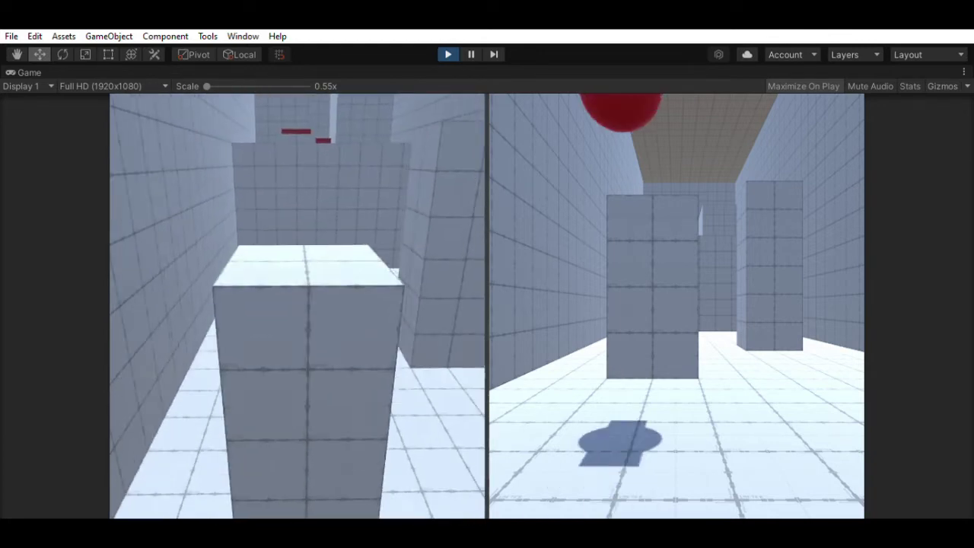
Step: Playtest moving player 1 up to the base of the first pillar
key("w")
key("d")
key("s")
key("w")
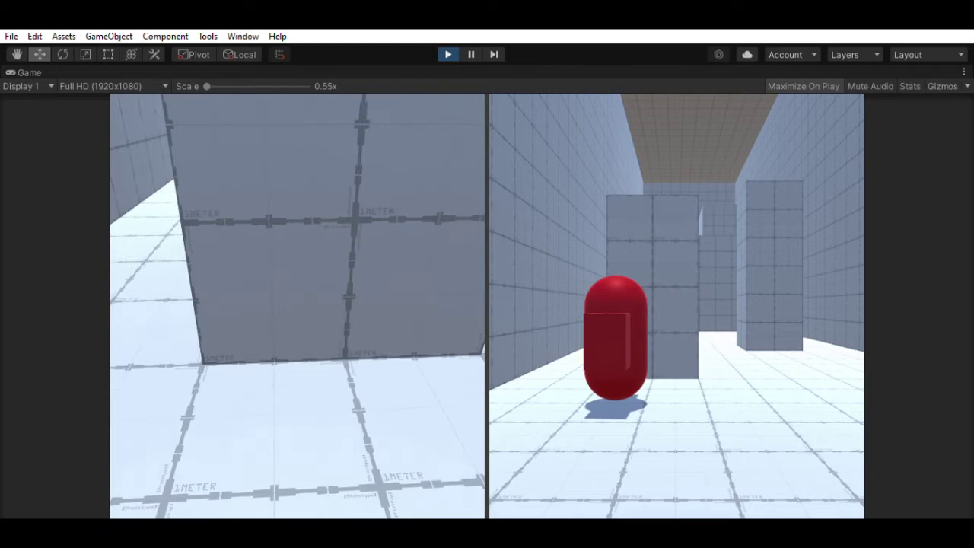
key("w")
key("d")
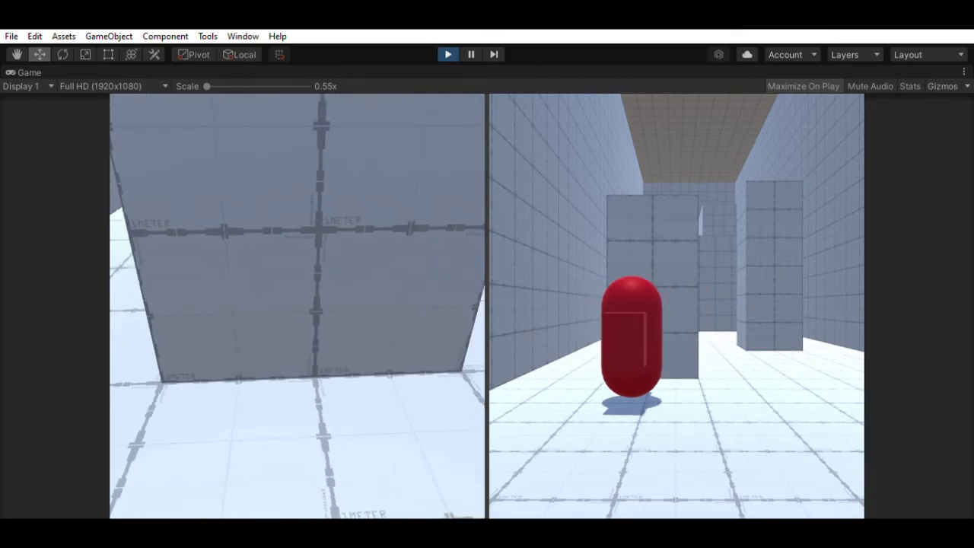
Step: Playtest player 2 walking up to player 1 and jumping up beside the first pillar
key("w")
key("space")
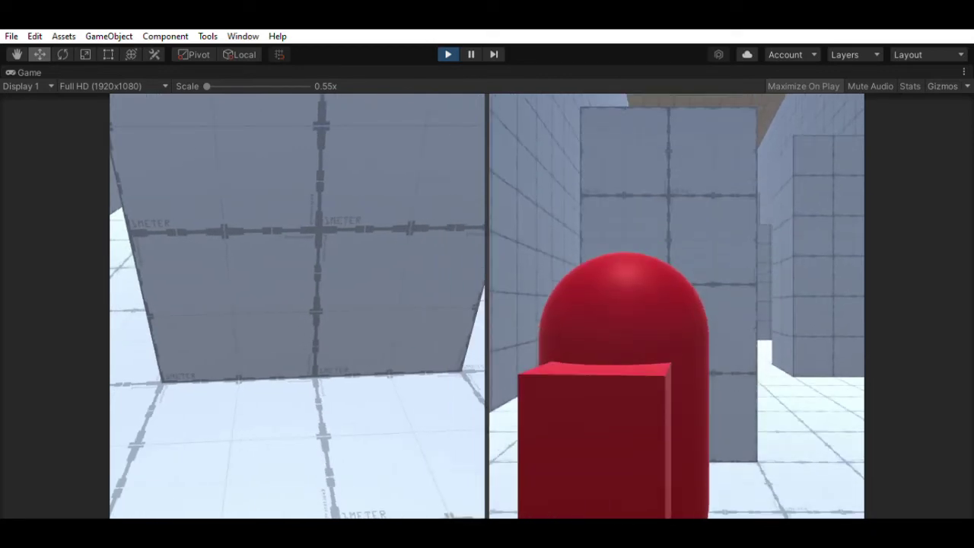
key("space")
key("w")
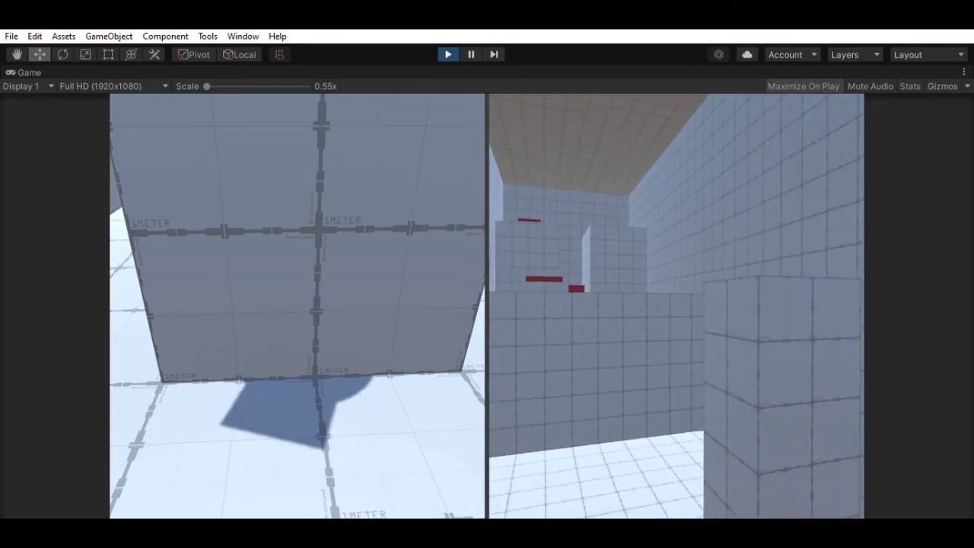
Step: Playtest jumping player 2 up onto the high ledge and moving over to the red button there
key("space")
key("w")
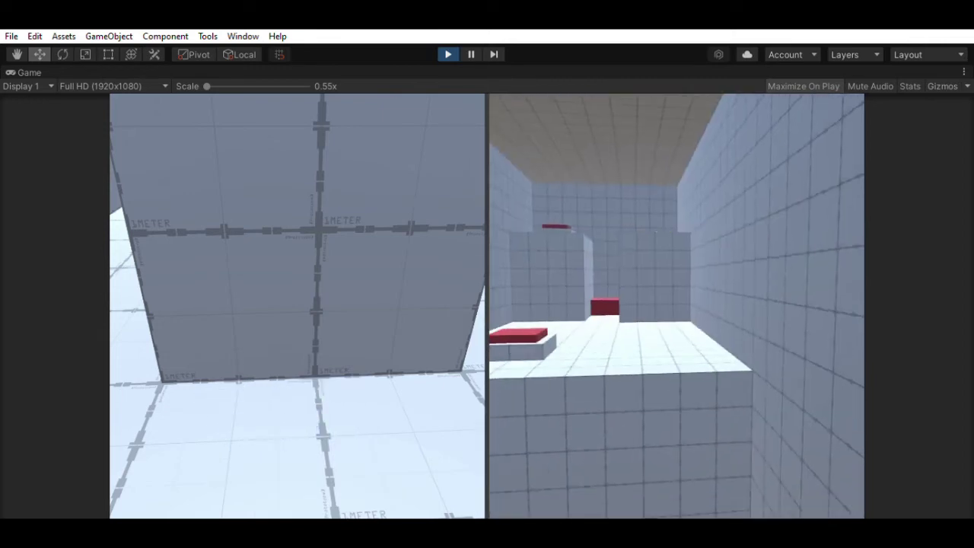
key("space")
key("w")
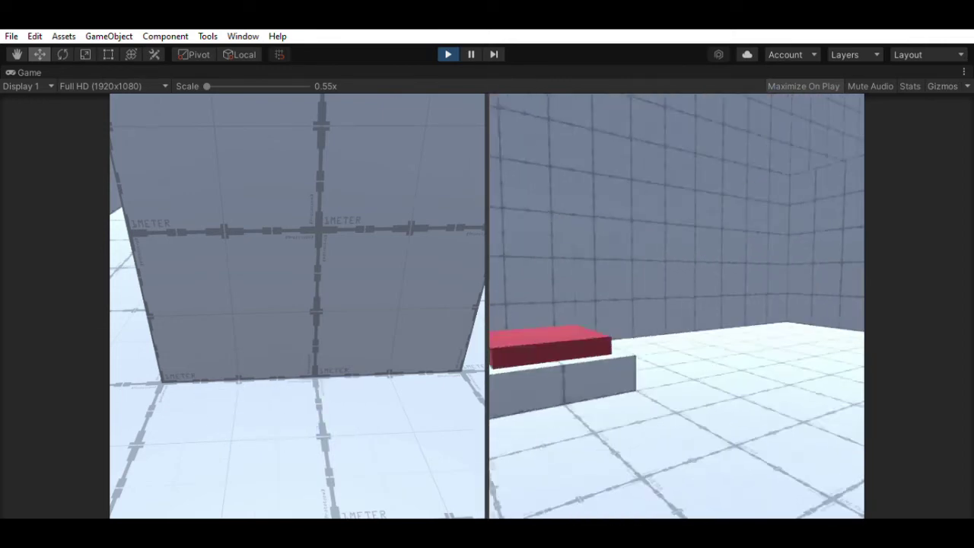
key("Left")
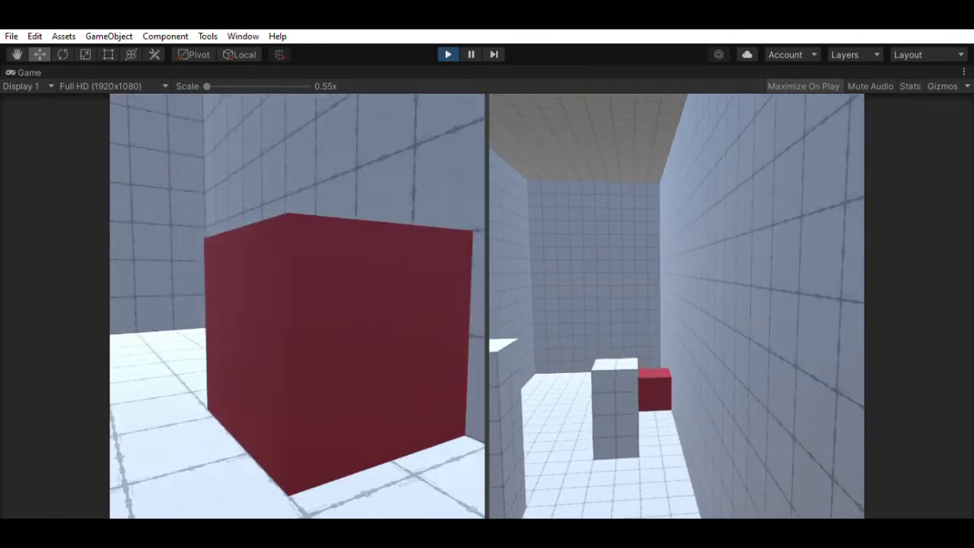
Step: Playtest jumping player 1 onto the red block beside the wall and jumping on toward the pillar
key("s")
key("w")
key("space")
key("a")
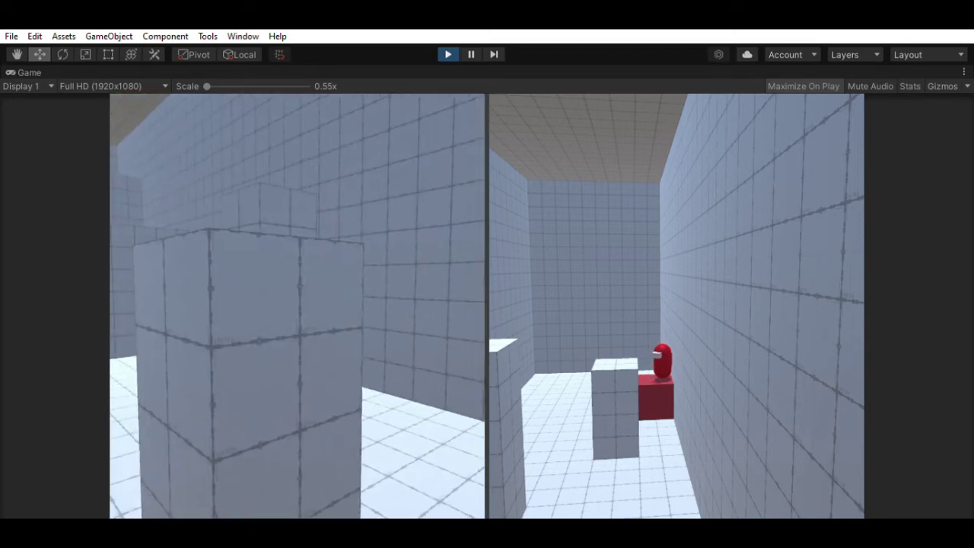
key("space")
key("w")
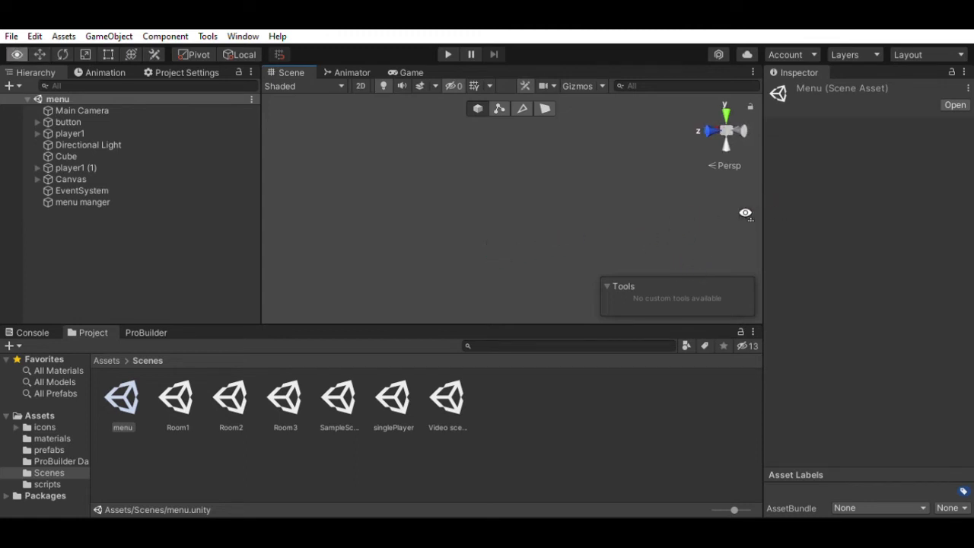
Step: Check the menu scene and start the game from its main menu
right_click_drag(746, 214, 192, 246)
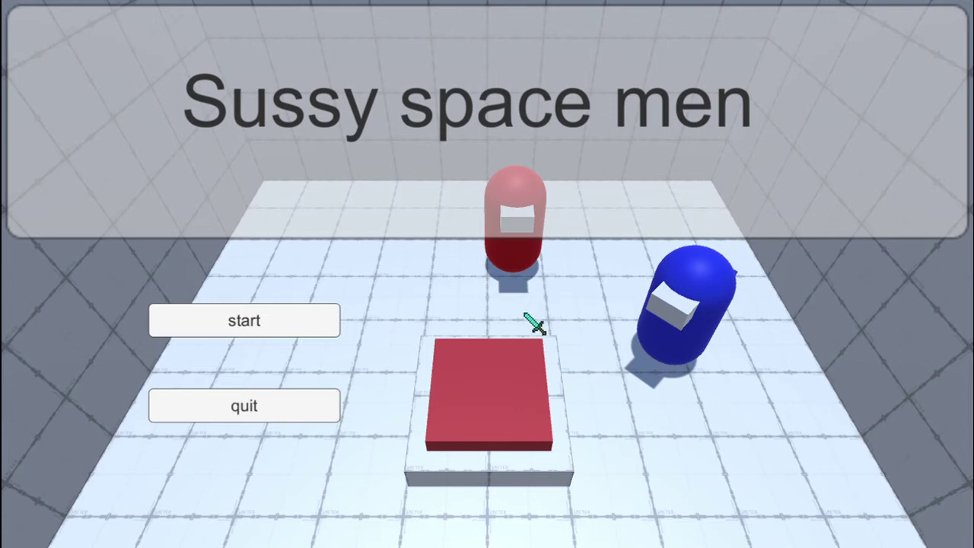
left_click(307, 314)
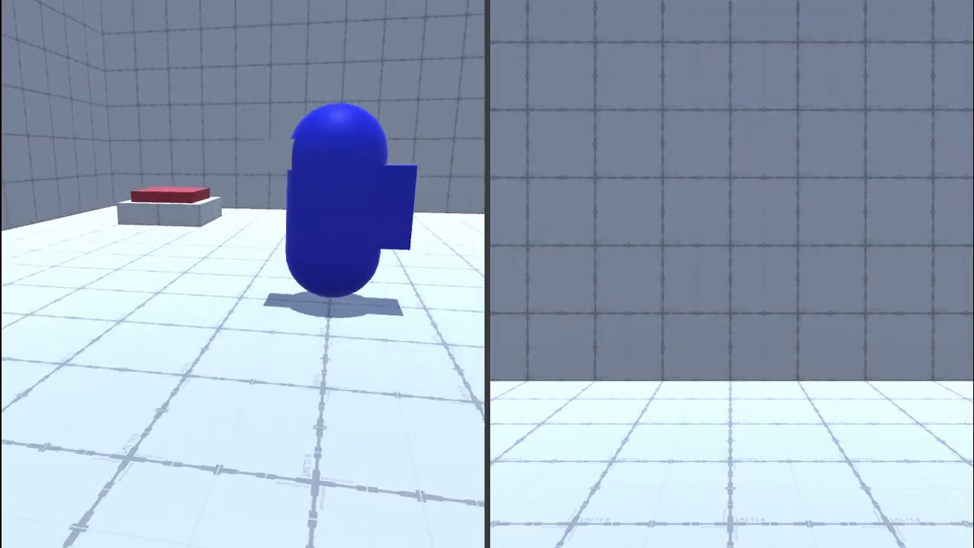
Step: Playtest the first room by moving player 2 onto the red floor button and turning player 1's view
key("w")
key("a")
key("space")
key("s")
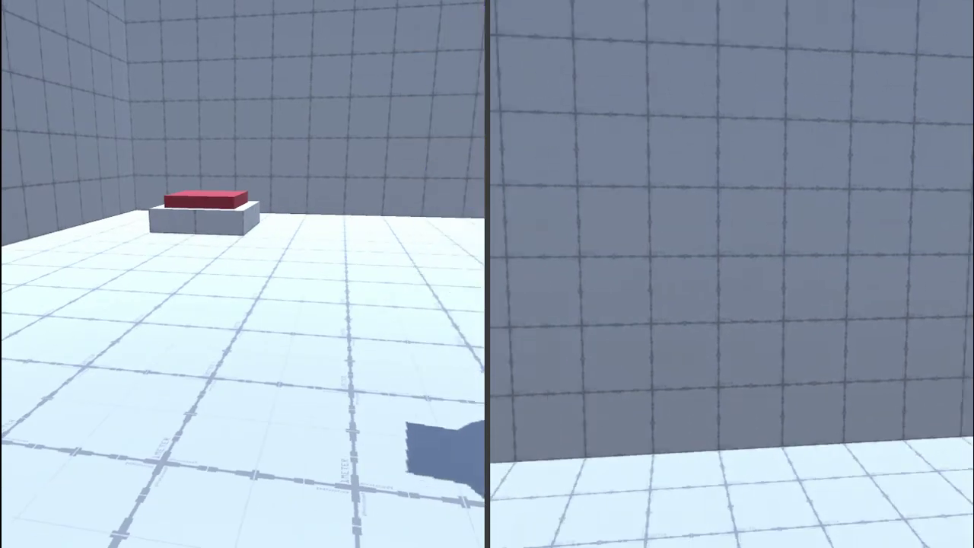
key("w")
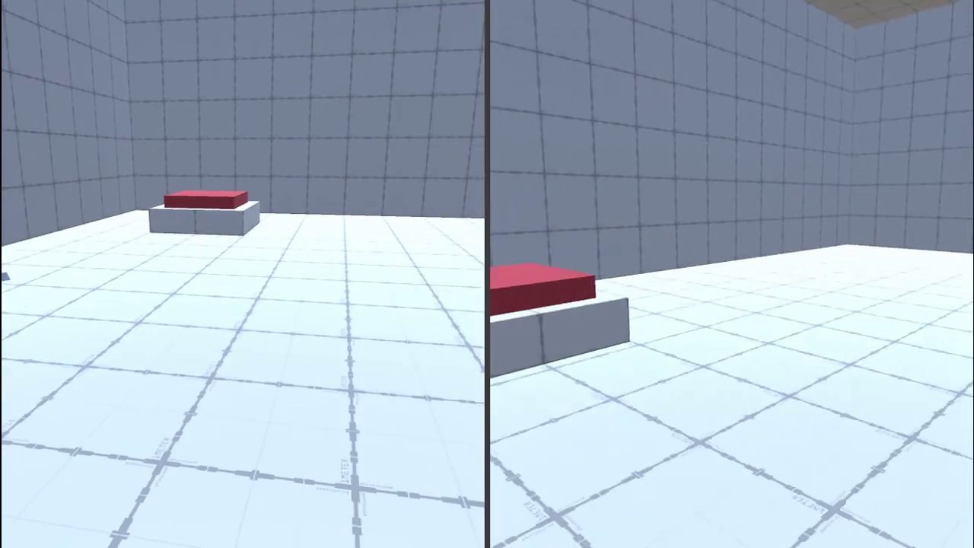
key("space")
key("Right")
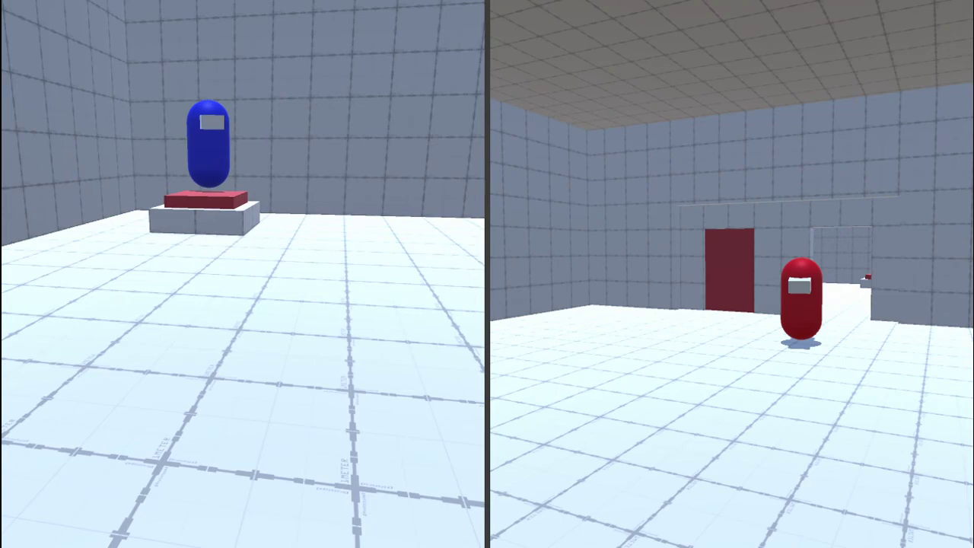
key("d")
key("a")
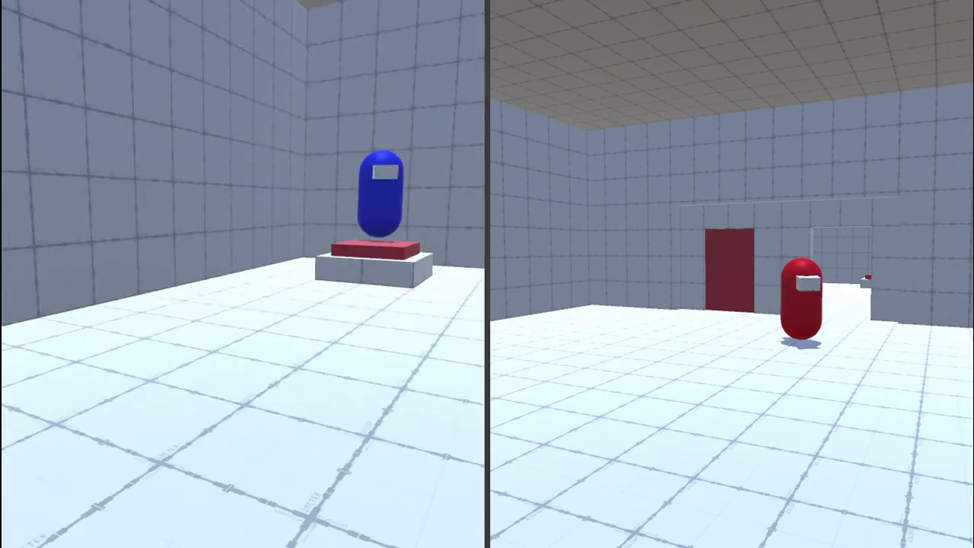